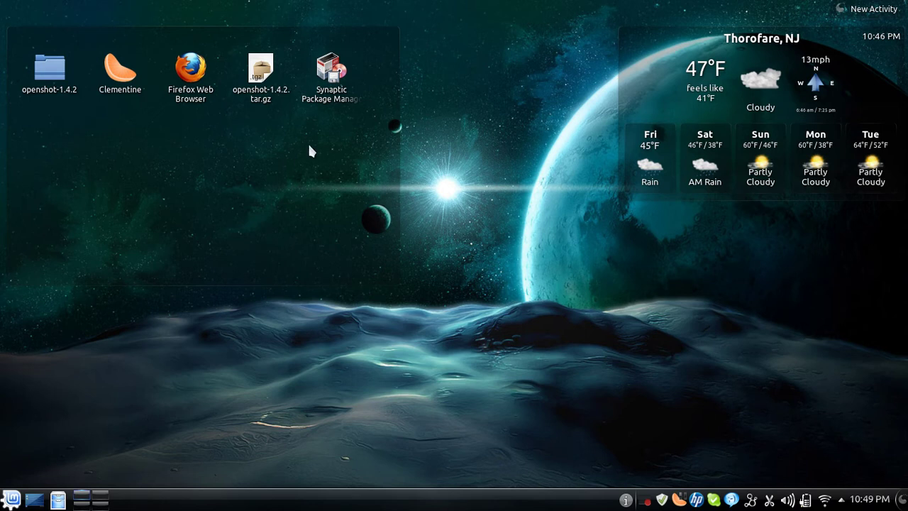
- Launch Synaptic Package Manager and authenticate with the administrator password
left_click(333, 83)
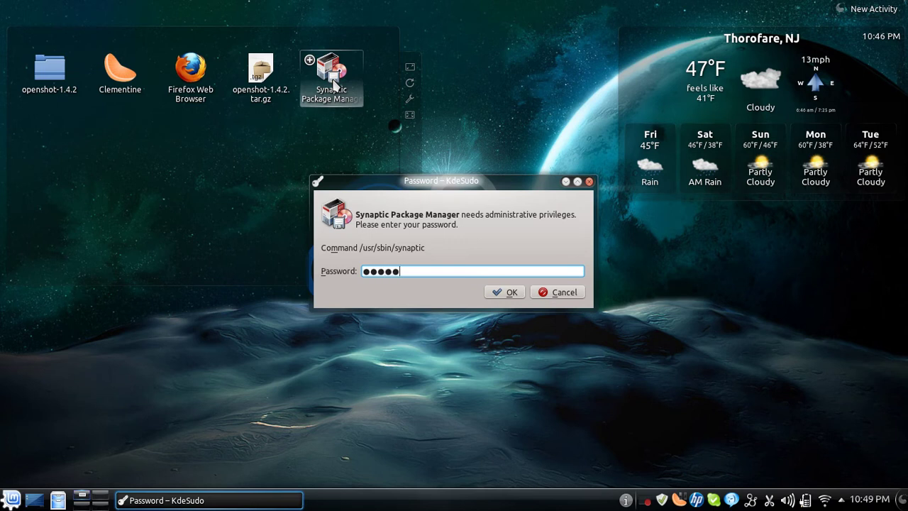
key("Return")
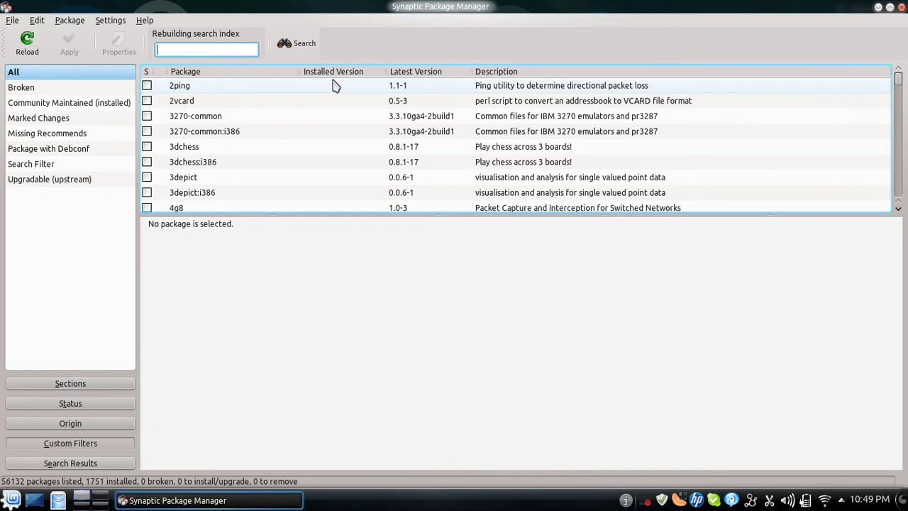
- Filter for hplip, mark hplip-gui for installation and apply the change
type("hplip")
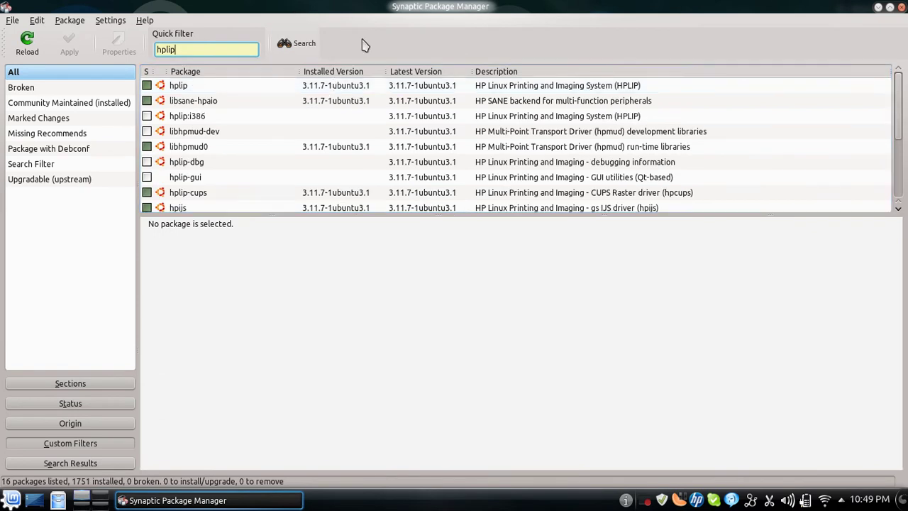
left_click(186, 86)
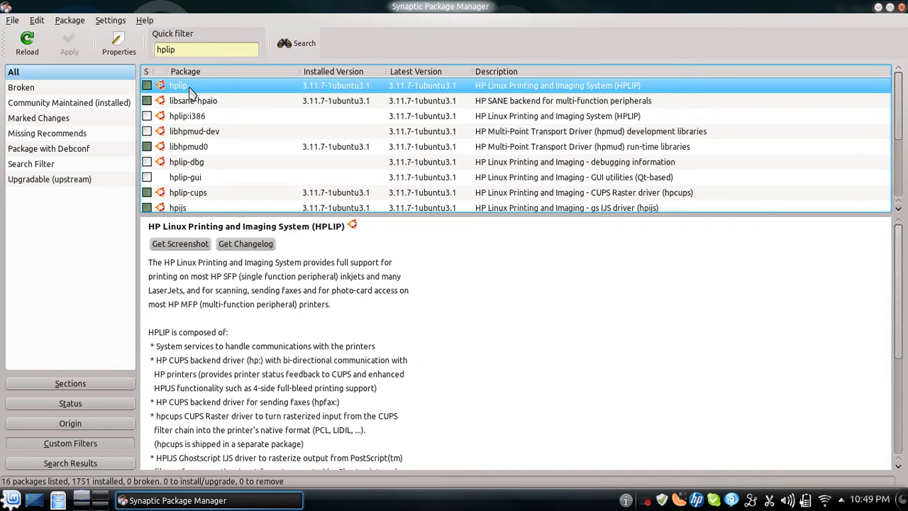
left_click(179, 177)
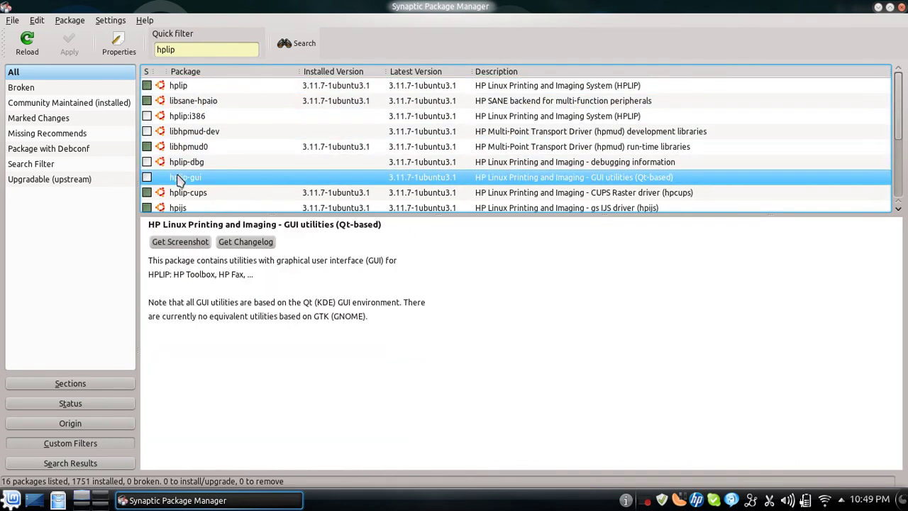
left_click(147, 178)
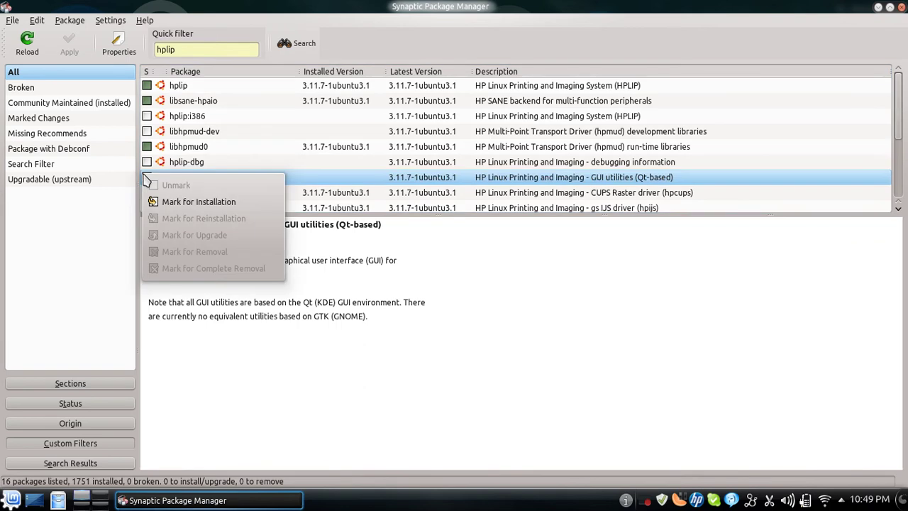
left_click(177, 202)
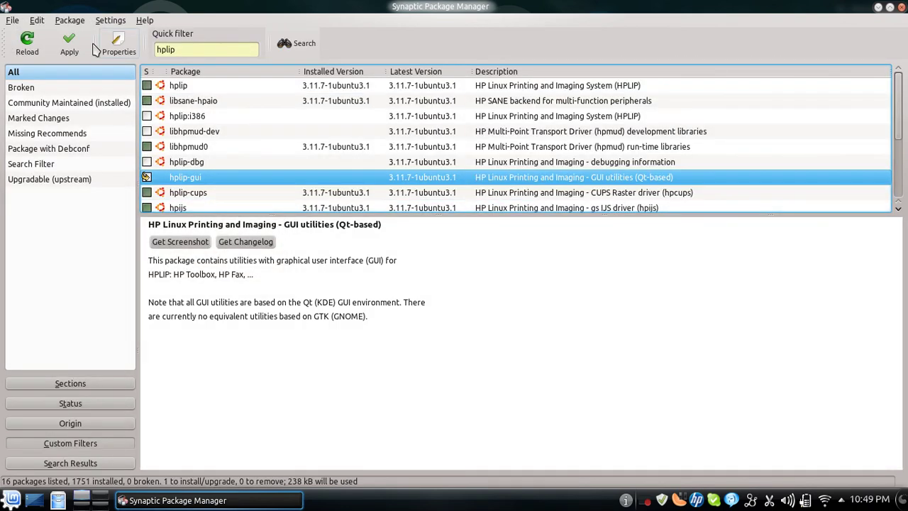
left_click(70, 44)
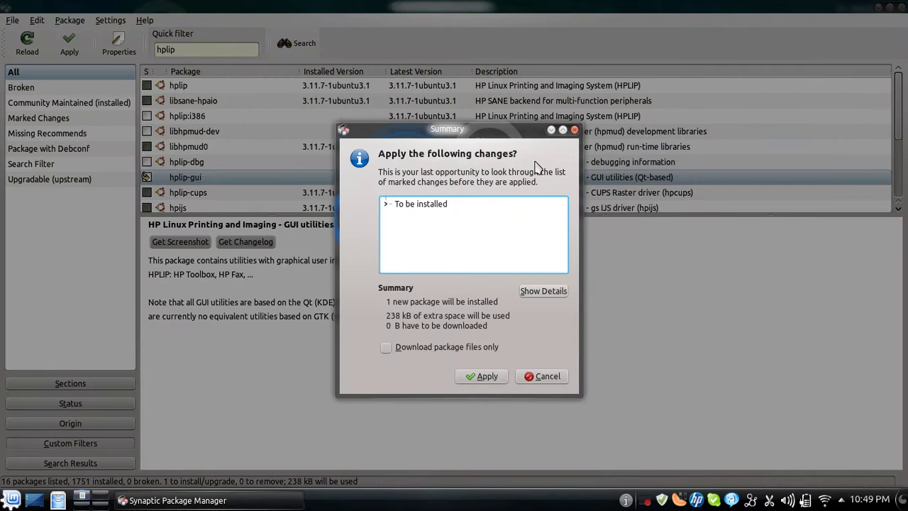
left_click(481, 377)
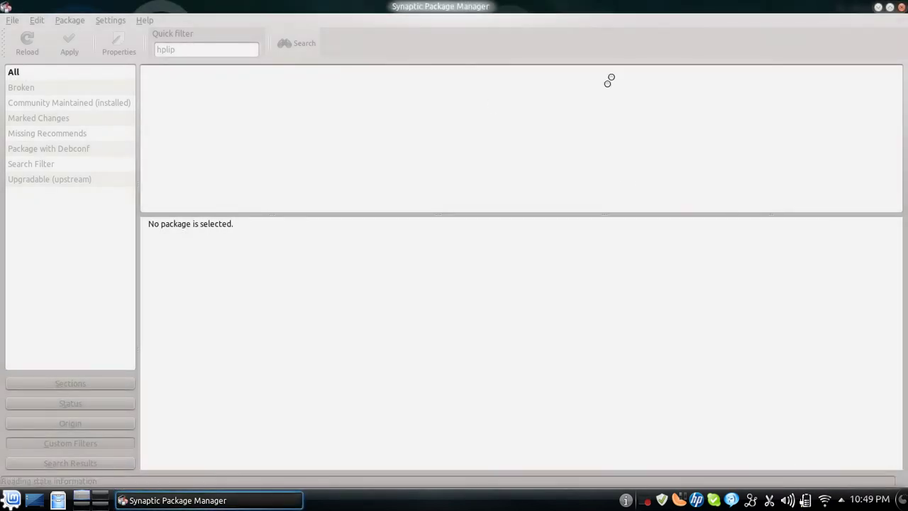
- Close Synaptic and open Printer Configuration by searching 'print' in the Kickoff menu
left_click(900, 7)
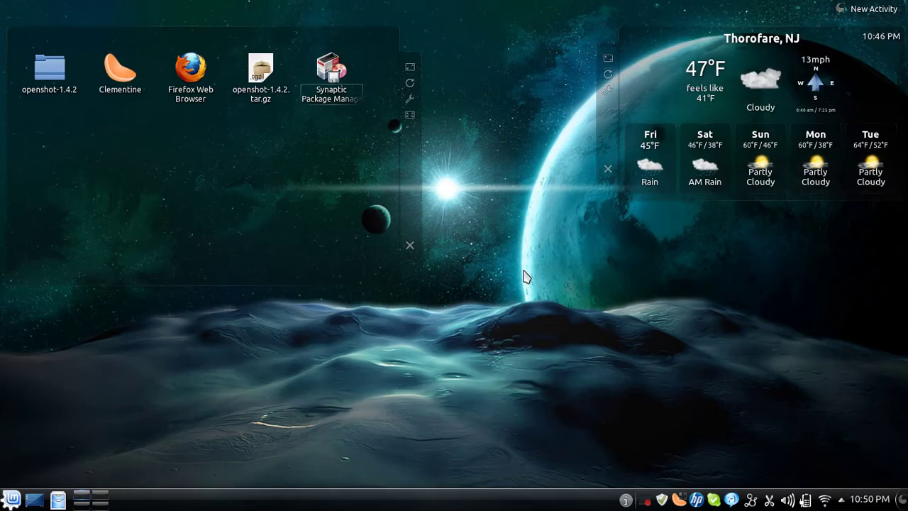
left_click(11, 500)
type("p")
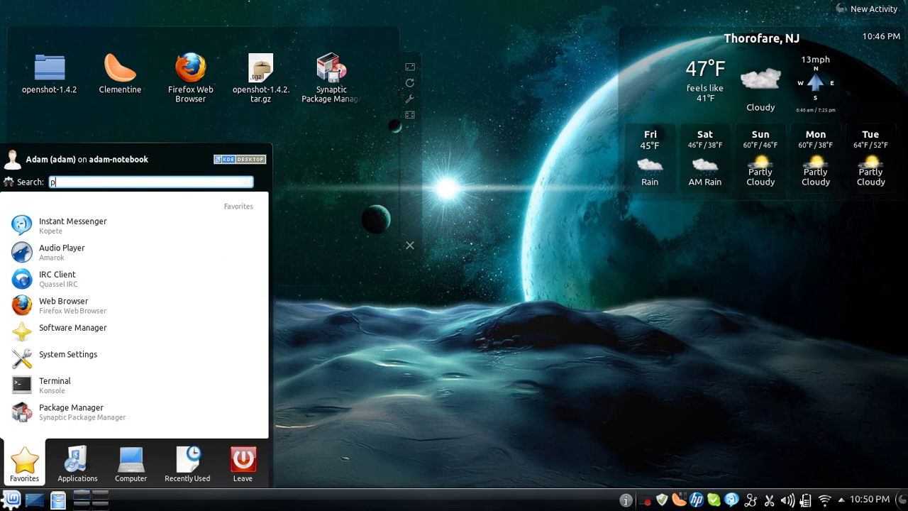
type("rint")
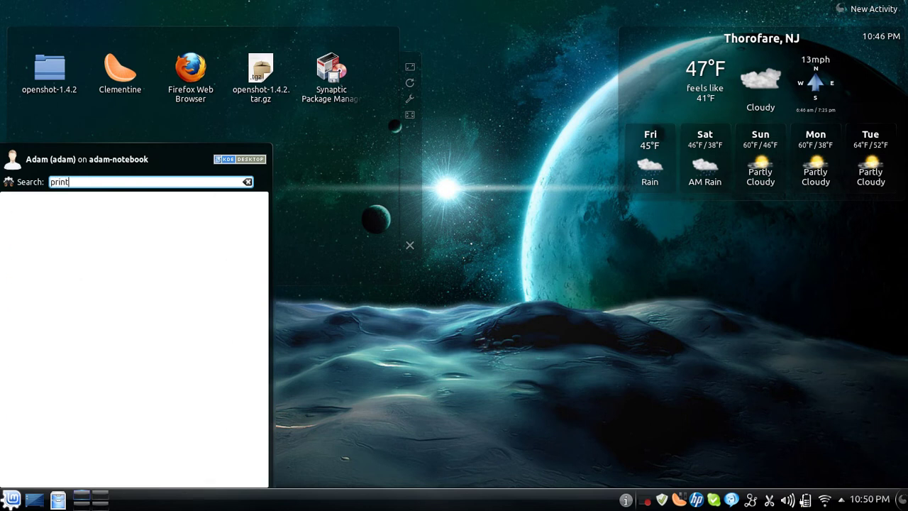
left_click(137, 236)
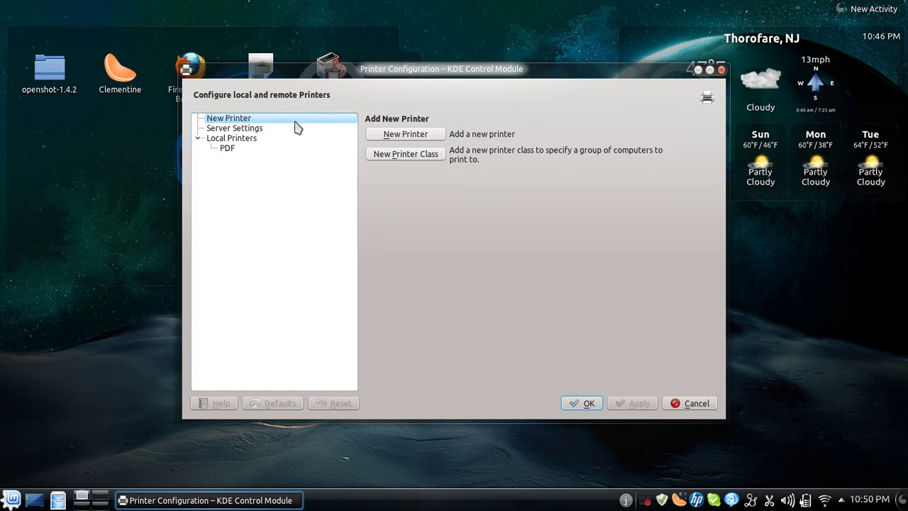
- Add the Photosmart_Plus_B209a-m printer with the HP b209a-m driver and description 'HP'
left_click(396, 135)
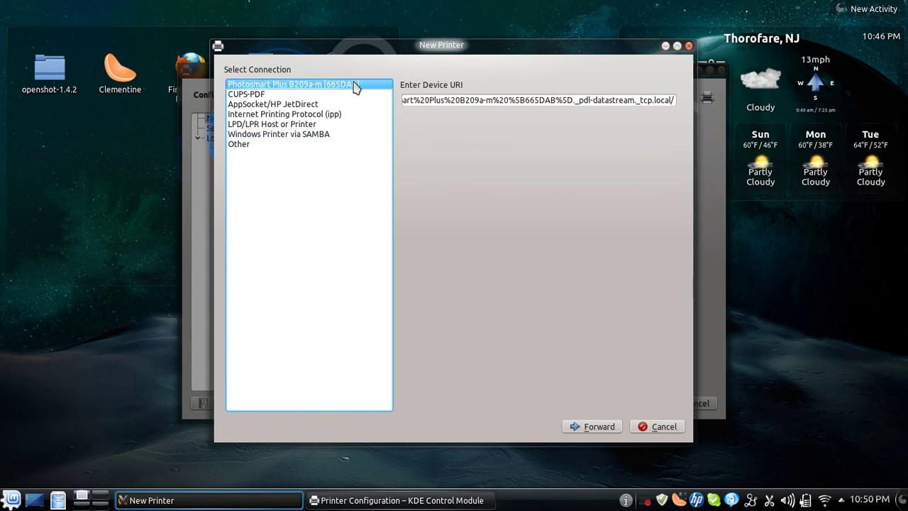
left_click(598, 429)
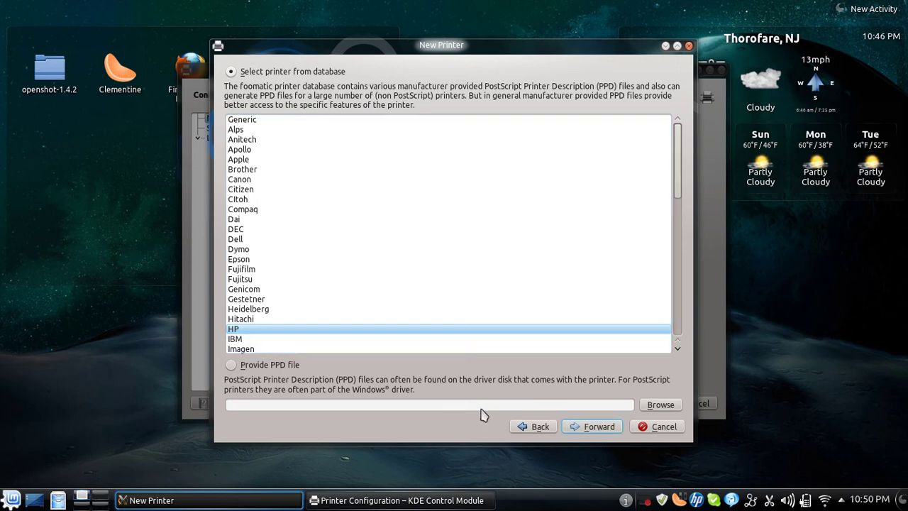
left_click(617, 427)
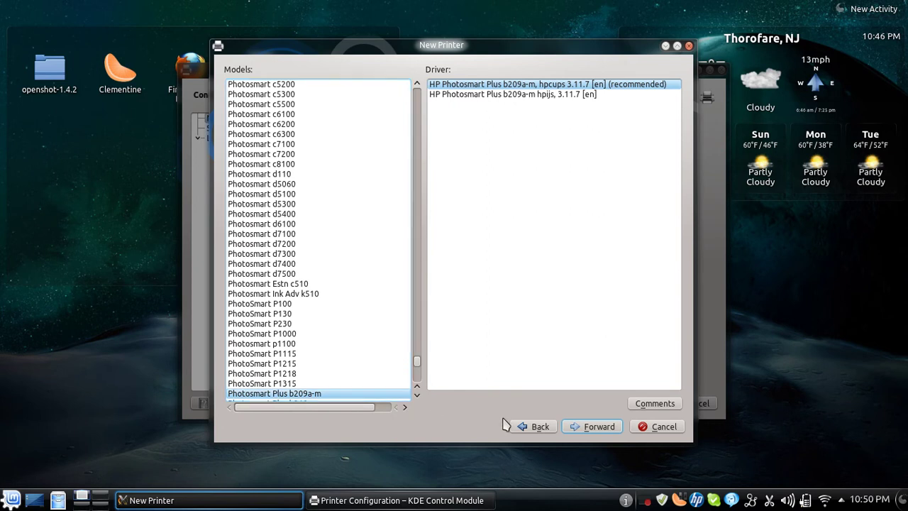
left_click(586, 427)
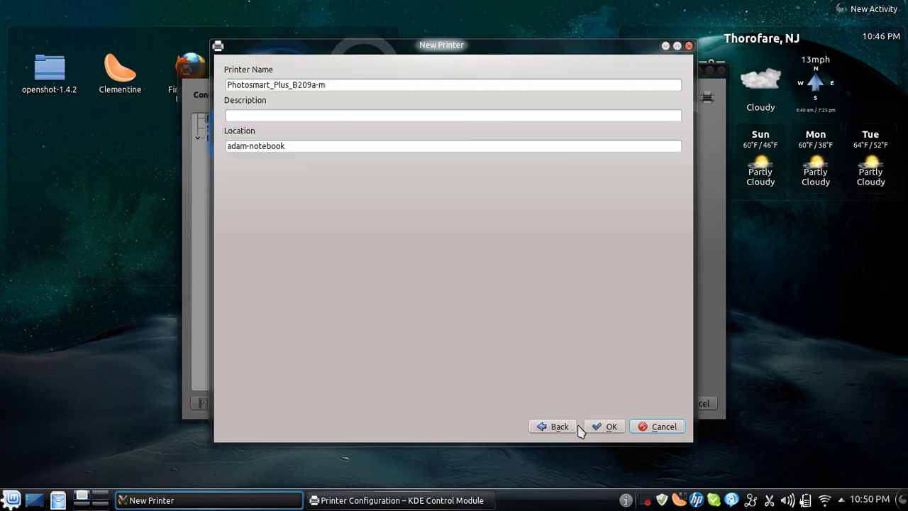
left_click(371, 117)
type("HP")
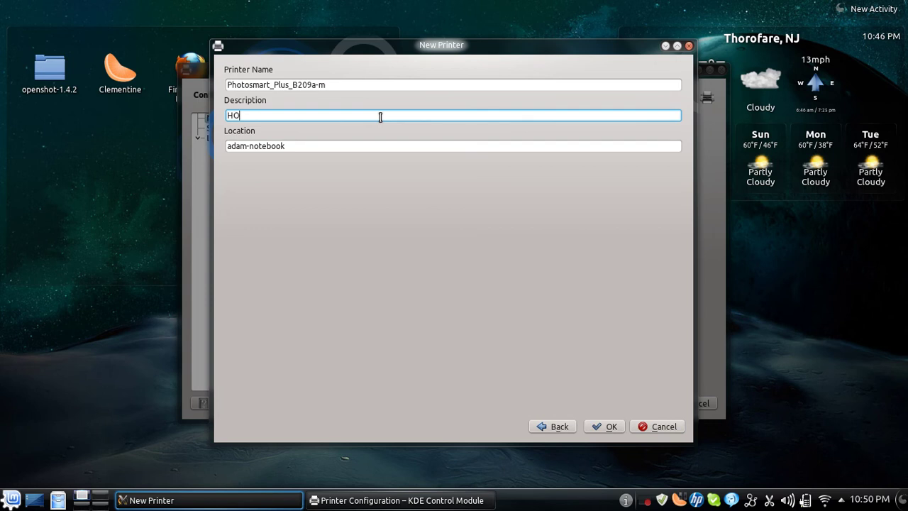
left_click(604, 427)
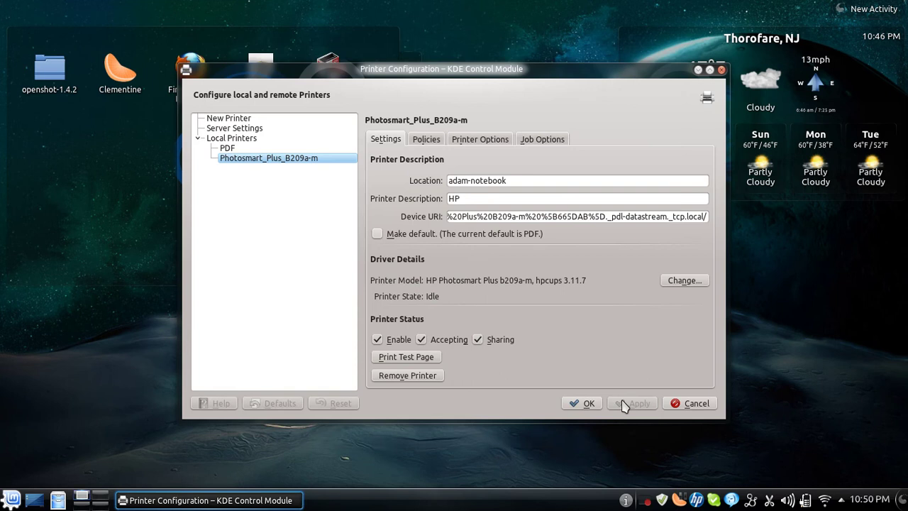
- Close Printer Configuration and launch HPLIP Toolbox from a Kickoff search for 'hp'
left_click(587, 404)
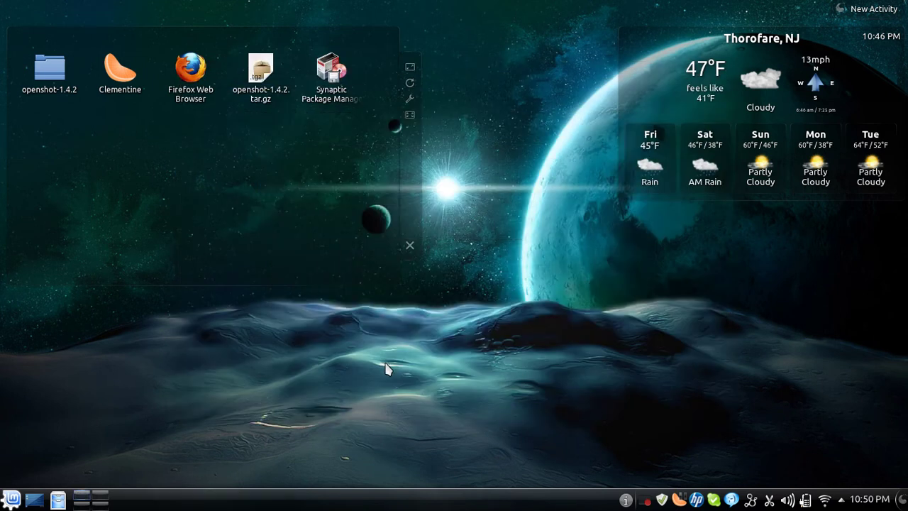
left_click(8, 499)
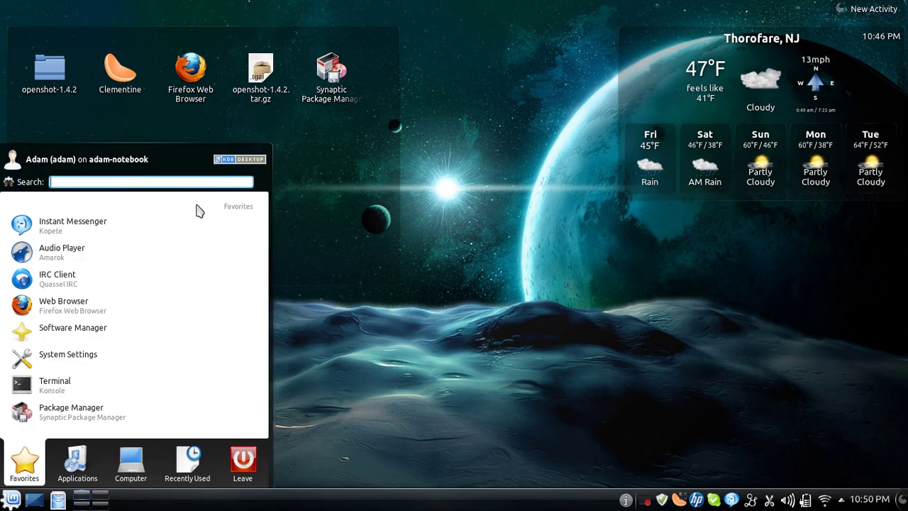
type("hplip")
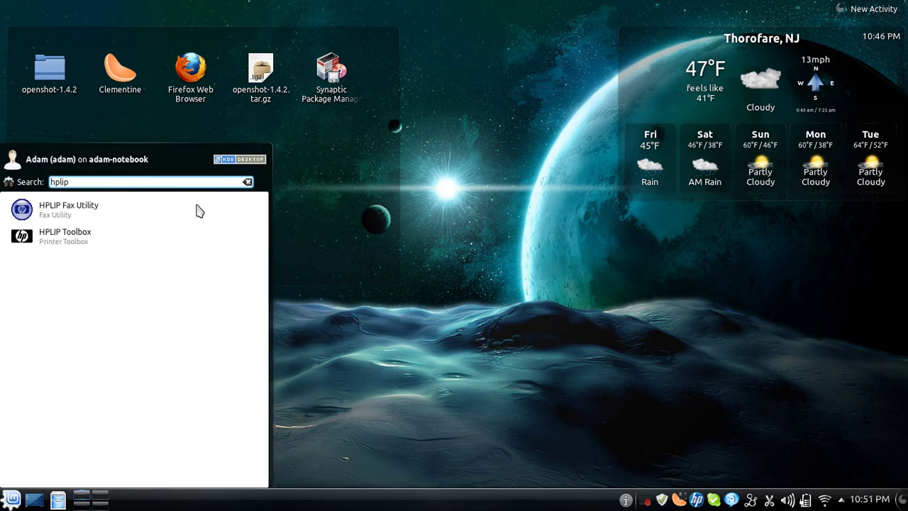
left_click(79, 245)
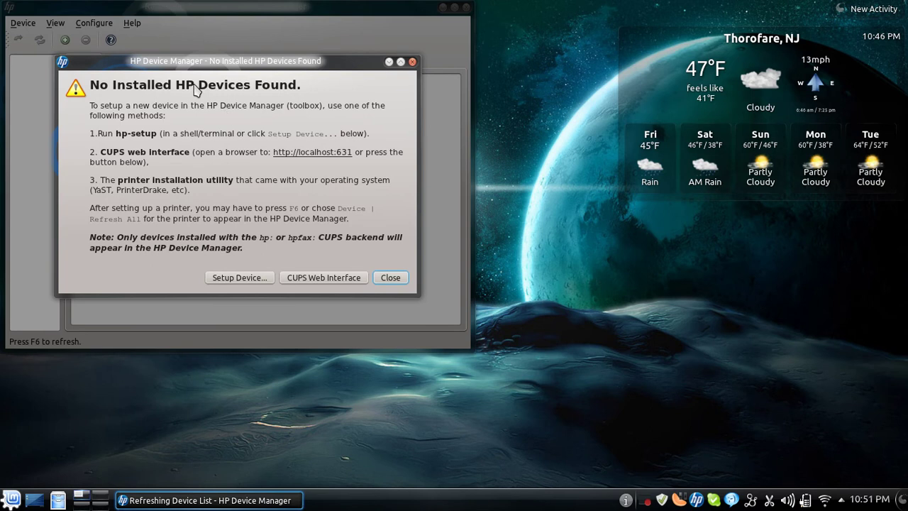
- Set up the network-discovered Photosmart Plus b209a-m and add it as a printer
left_click(252, 280)
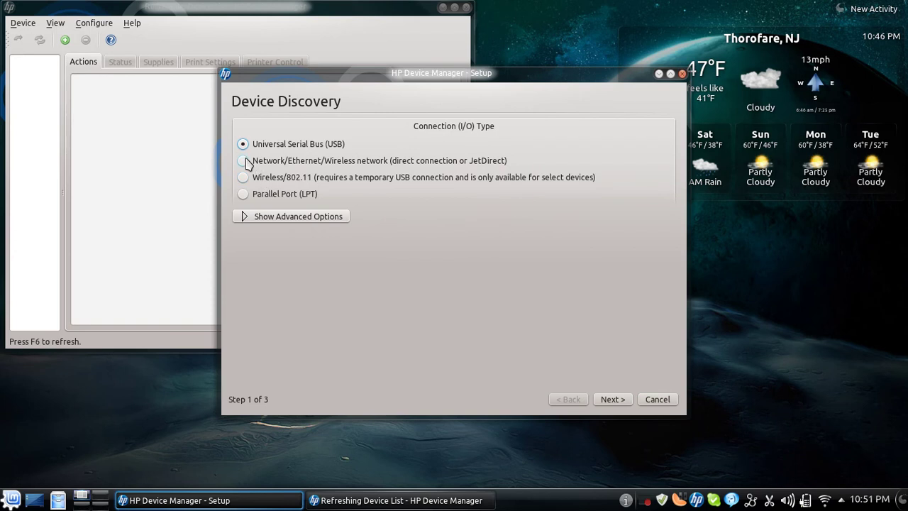
left_click(614, 398)
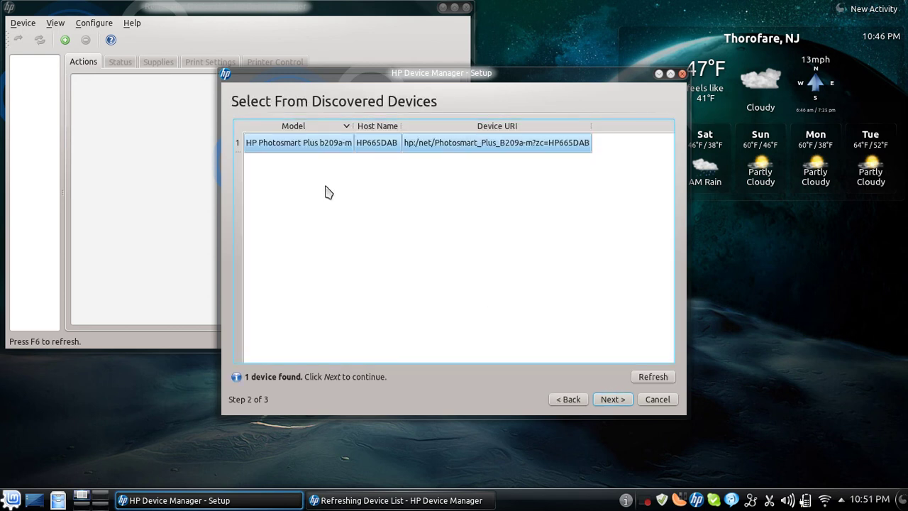
left_click(319, 144)
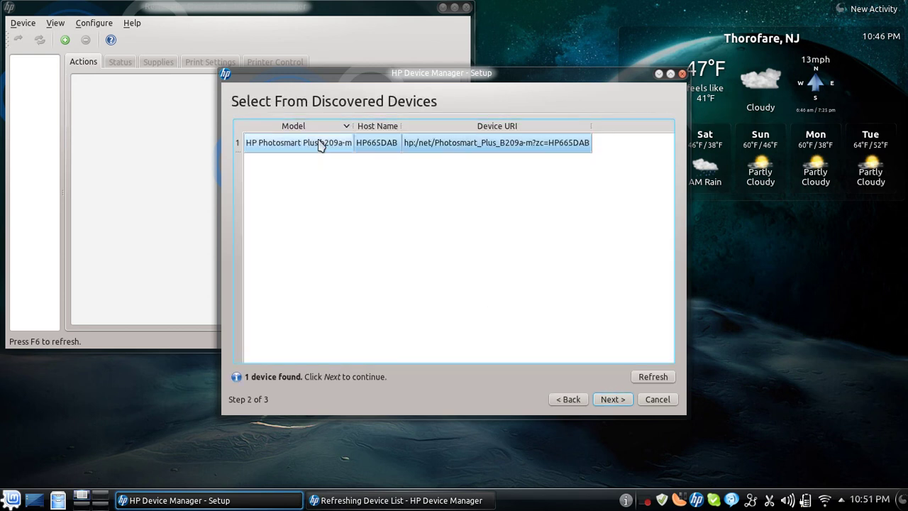
left_click(612, 401)
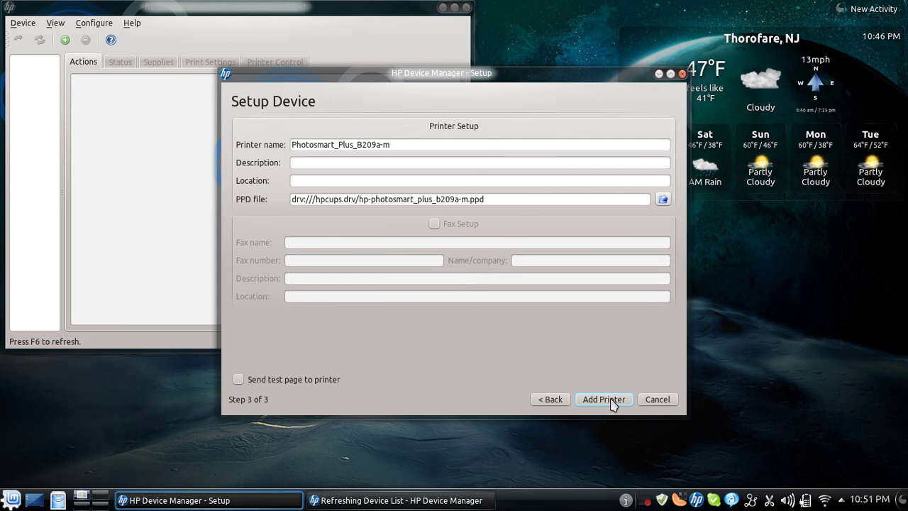
left_click(607, 401)
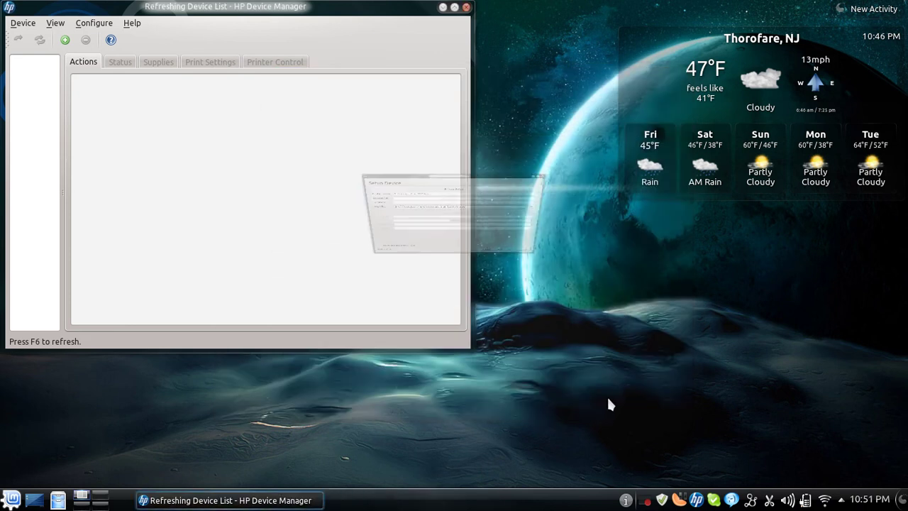
- Review the Photosmart's idle status, Good/OK ink supplies, print settings and queue controls
left_click_drag(313, 19, 531, 3)
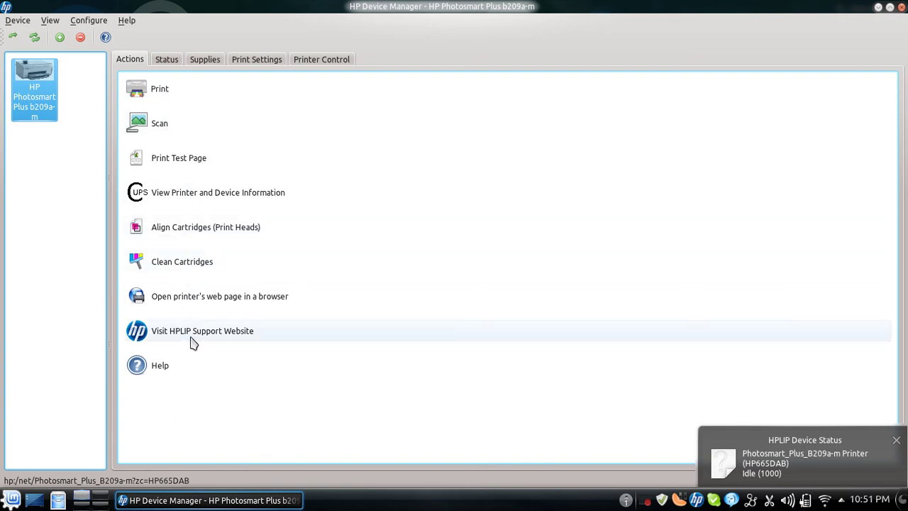
left_click(168, 61)
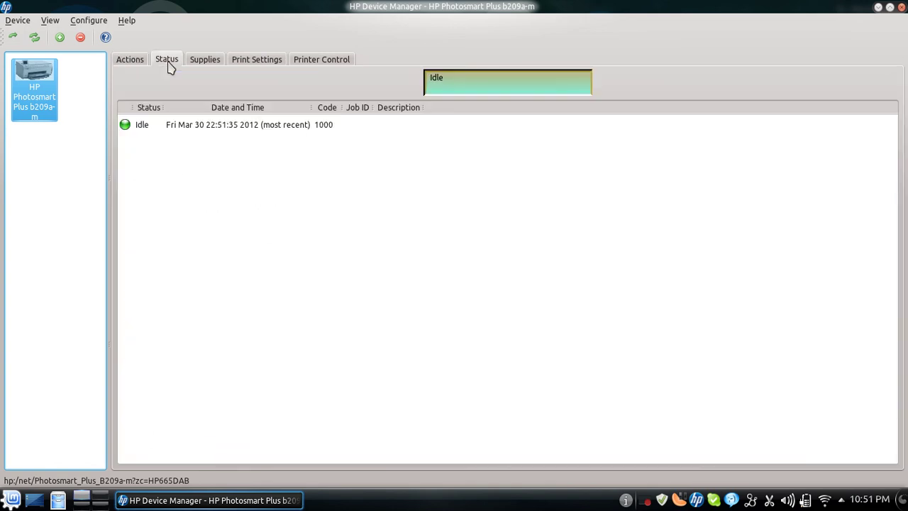
left_click(206, 61)
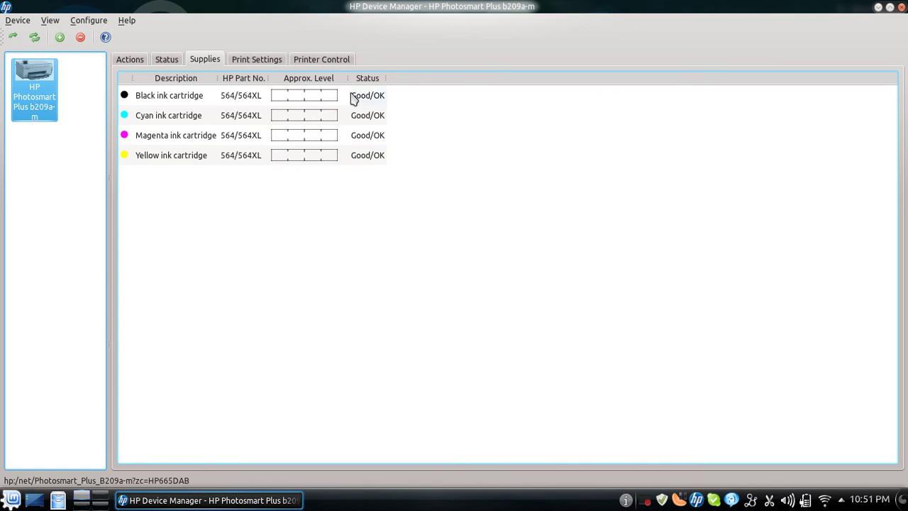
left_click(269, 61)
left_click(341, 62)
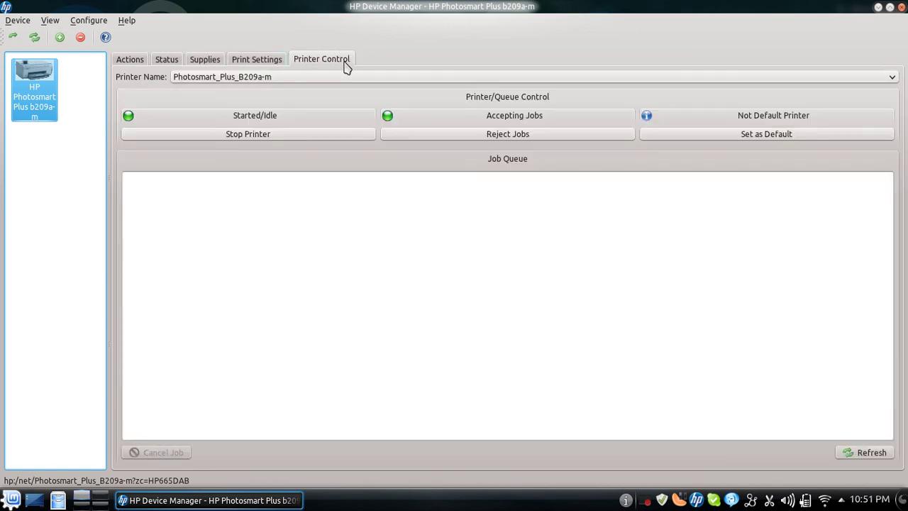
left_click(131, 65)
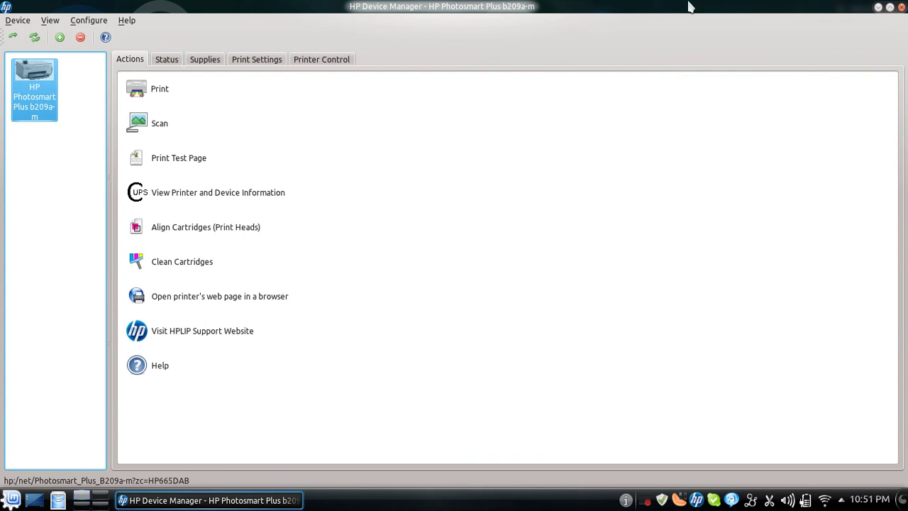
left_click(901, 7)
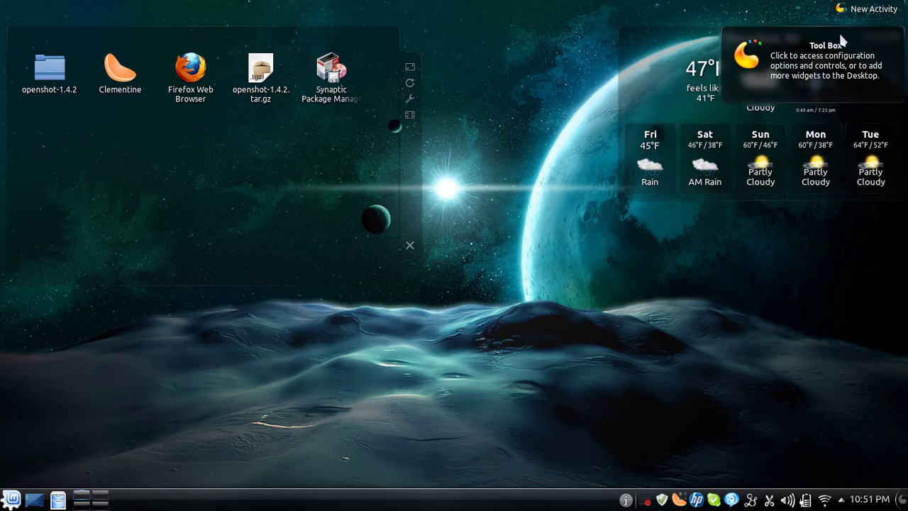